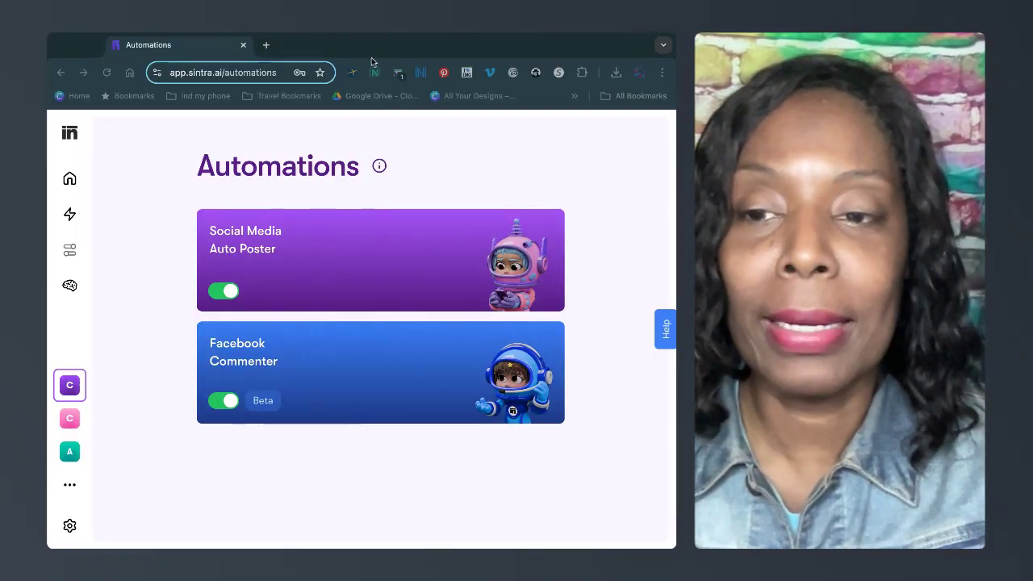
Open Brain AI and scroll through its stored knowledge snippets
left_click(196, 50)
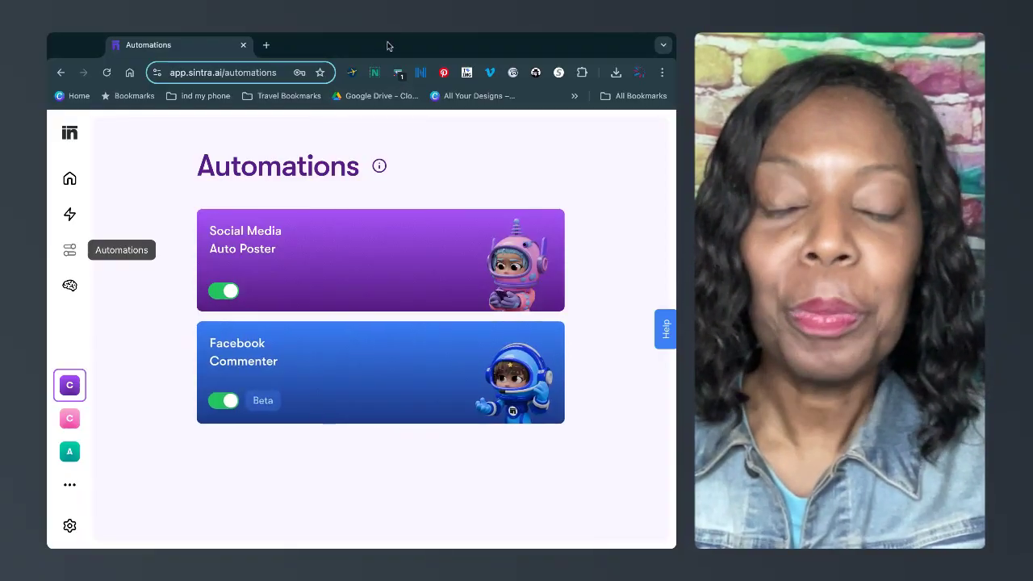
left_click(71, 285)
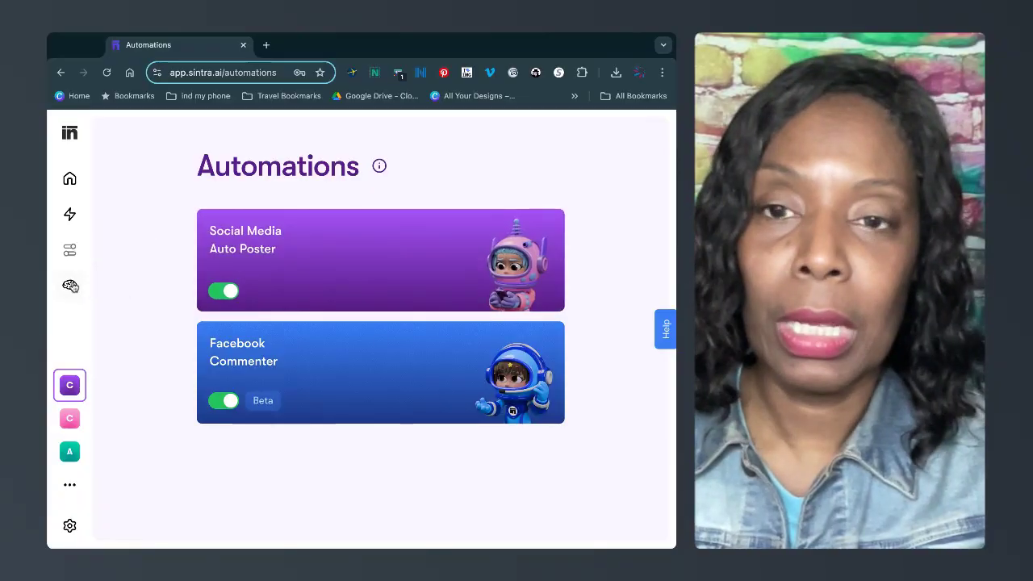
scroll(319, 422, "down", 3)
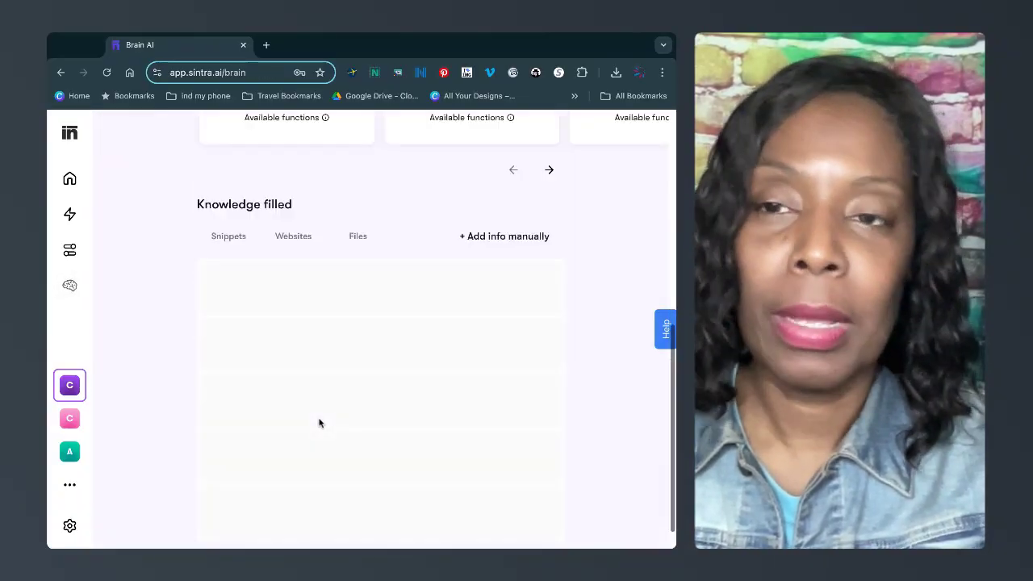
scroll(319, 422, "down", 3)
scroll(318, 423, "down", 2)
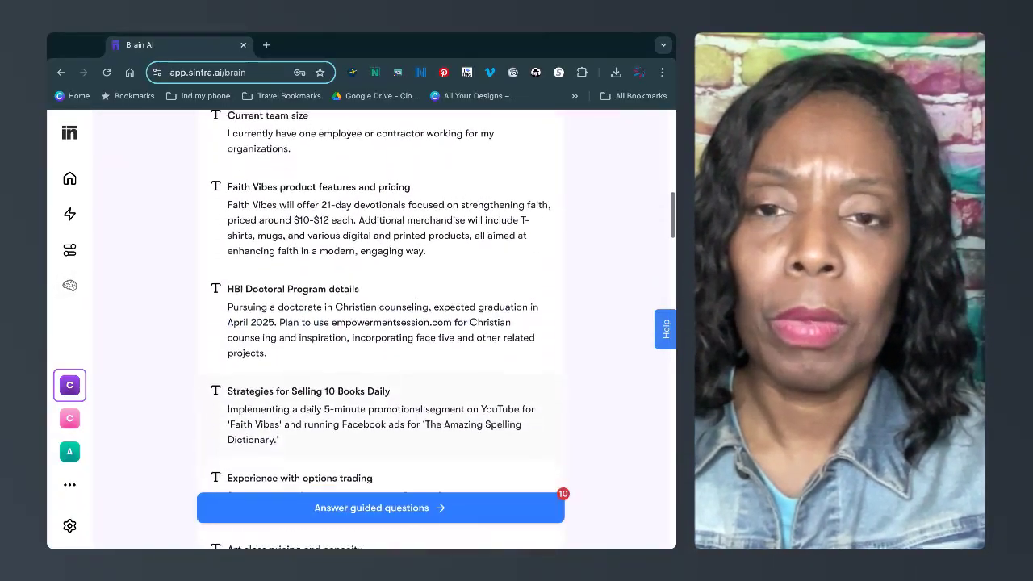
scroll(468, 420, "down", 2)
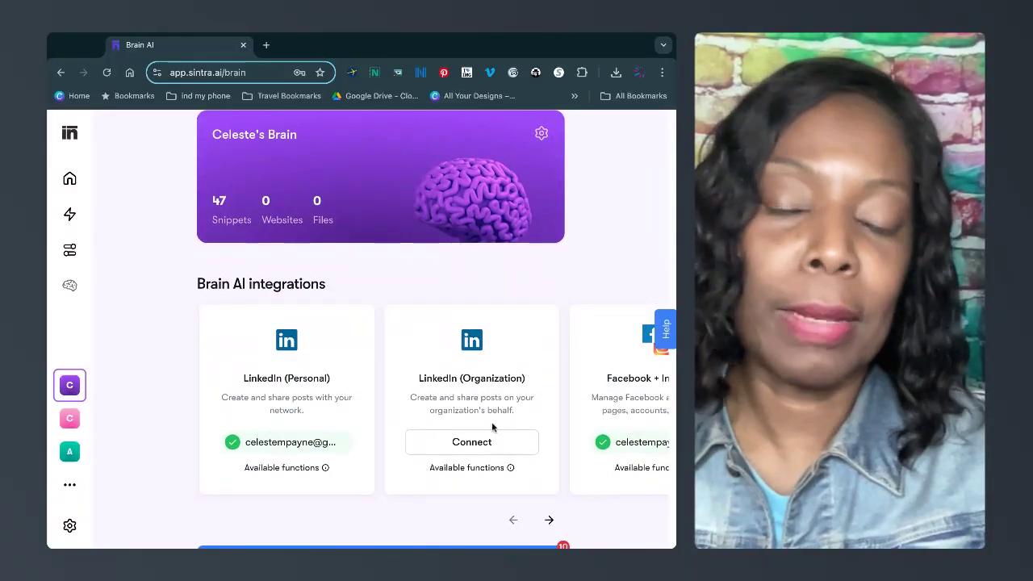
Browse the connected integrations carousel, then return to the Automations list
scroll(468, 419, "right", 3)
scroll(476, 416, "left", 2)
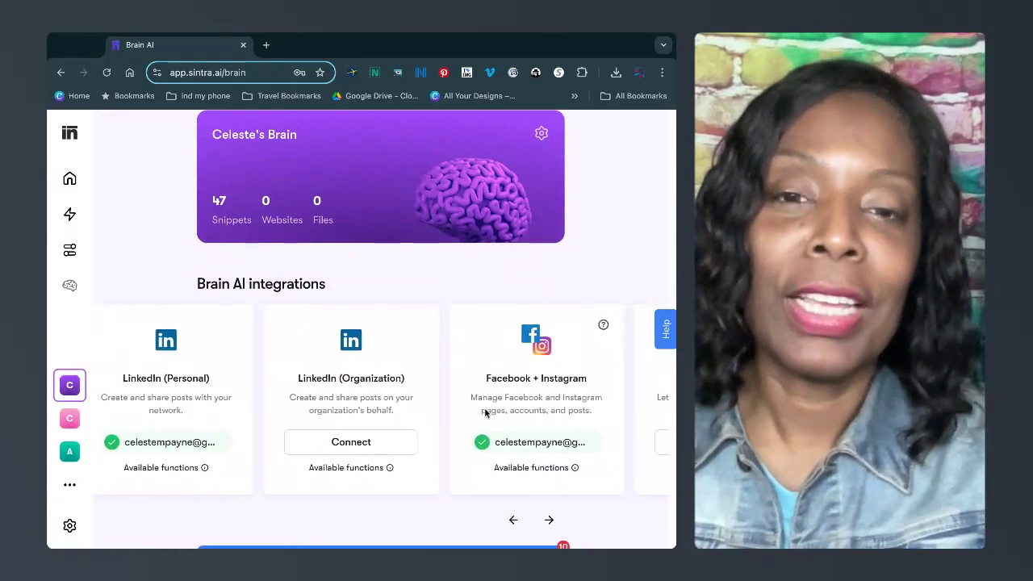
scroll(486, 412, "left", 3)
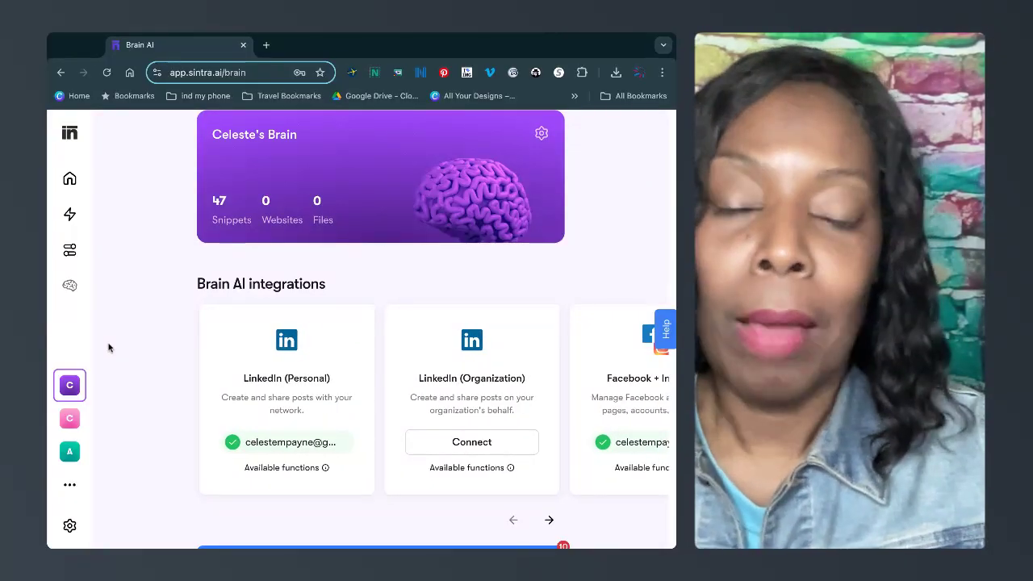
left_click(70, 251)
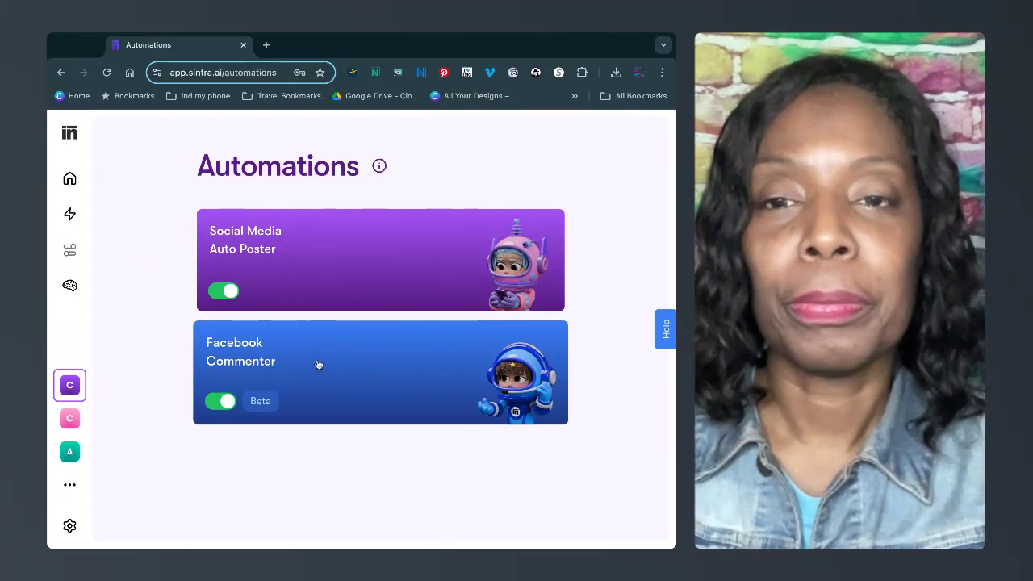
Open the Facebook Commenter card and scroll down its comments to the AI-written reply
left_click(302, 362)
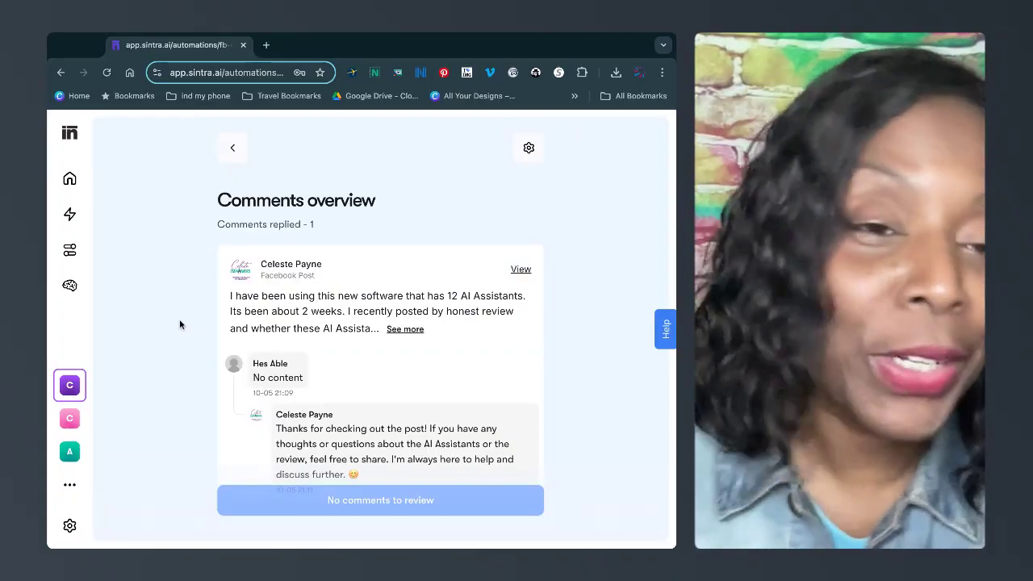
scroll(272, 319, "down", 1)
scroll(273, 319, "down", 1)
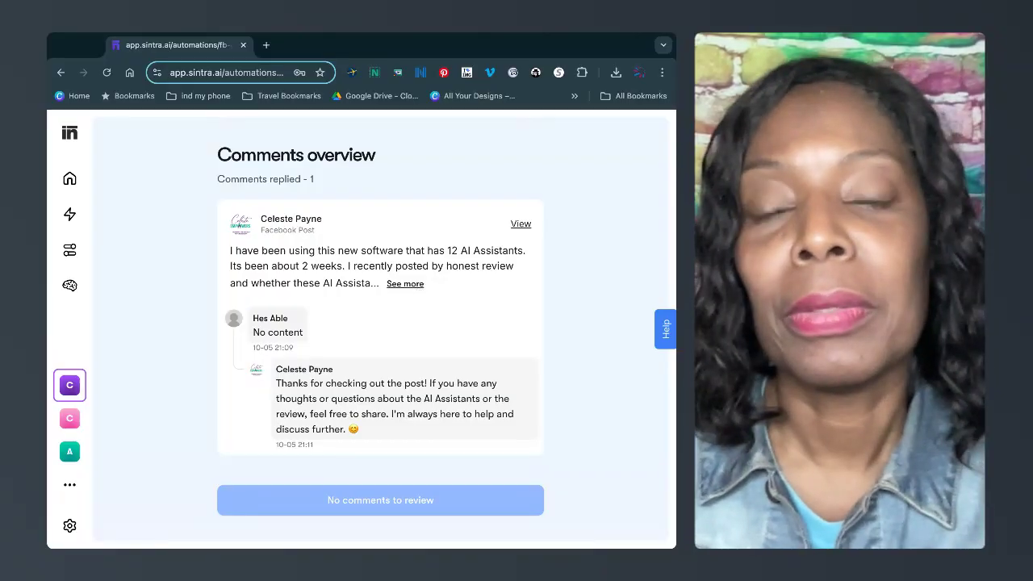
Expand the post with 'See more' and scroll down to the AI reply
left_click(404, 283)
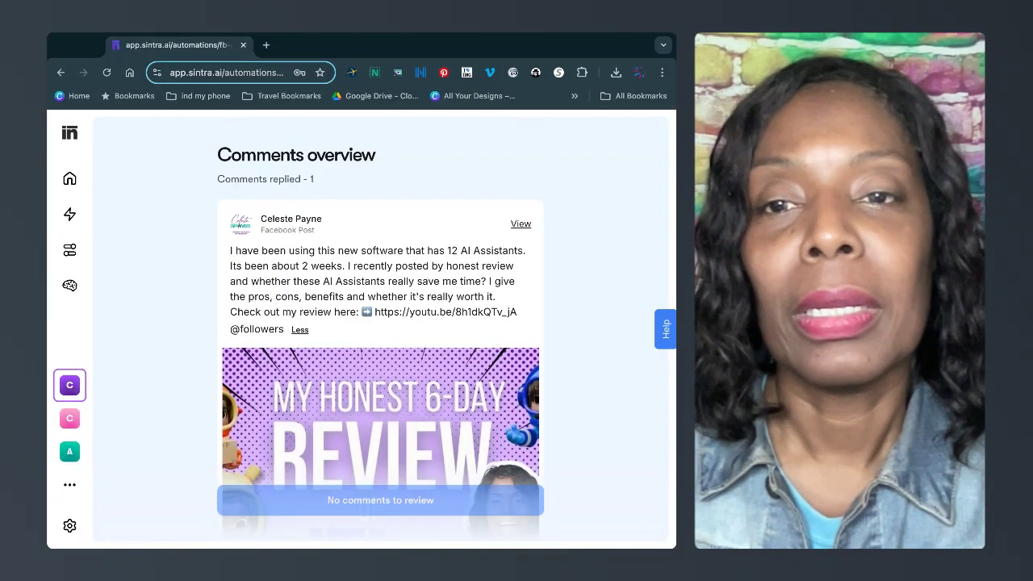
scroll(363, 326, "down", 1)
scroll(363, 325, "down", 3)
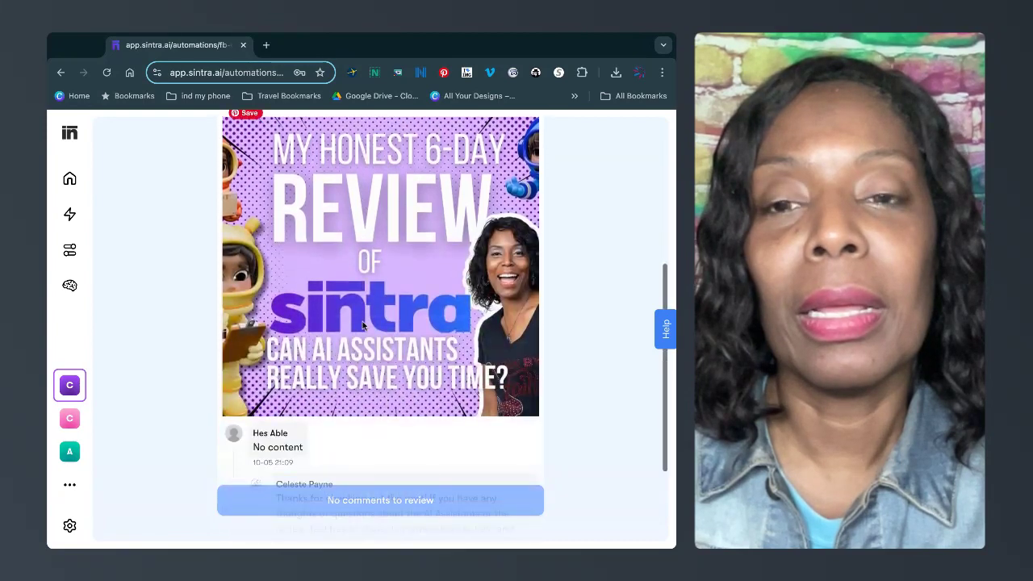
scroll(363, 325, "down", 1)
scroll(364, 325, "down", 1)
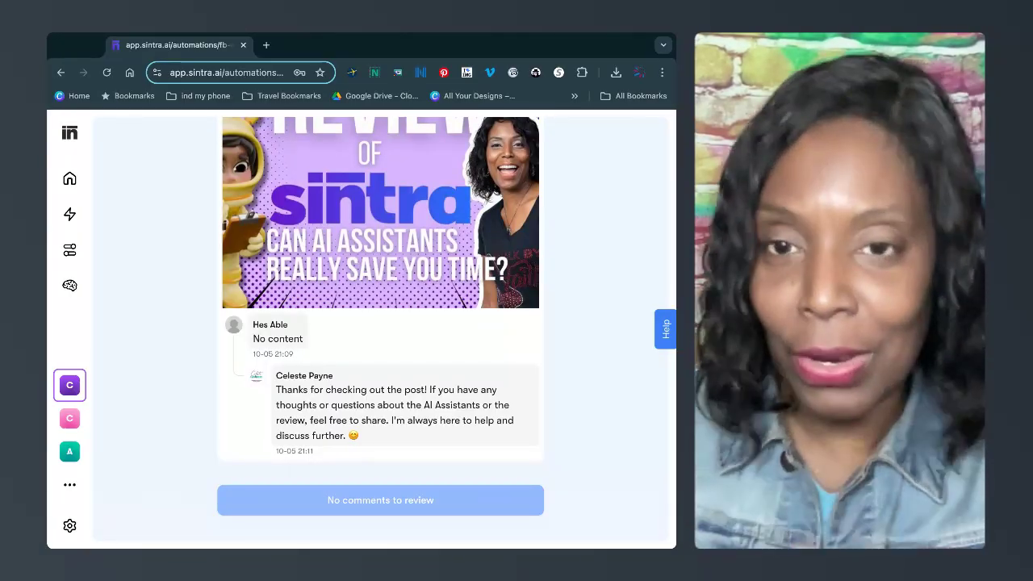
scroll(374, 369, "down", 1)
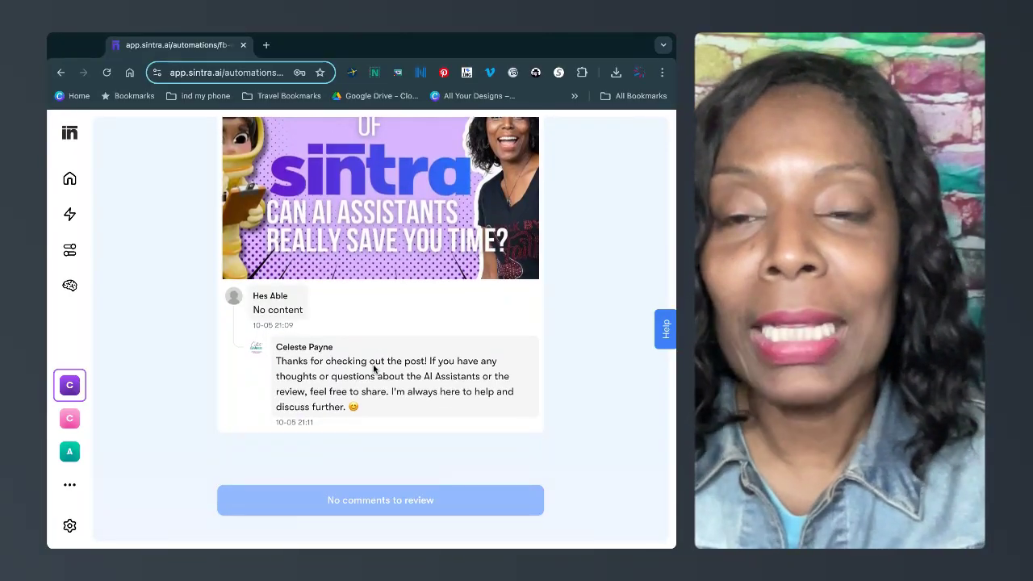
scroll(323, 342, "up", 1)
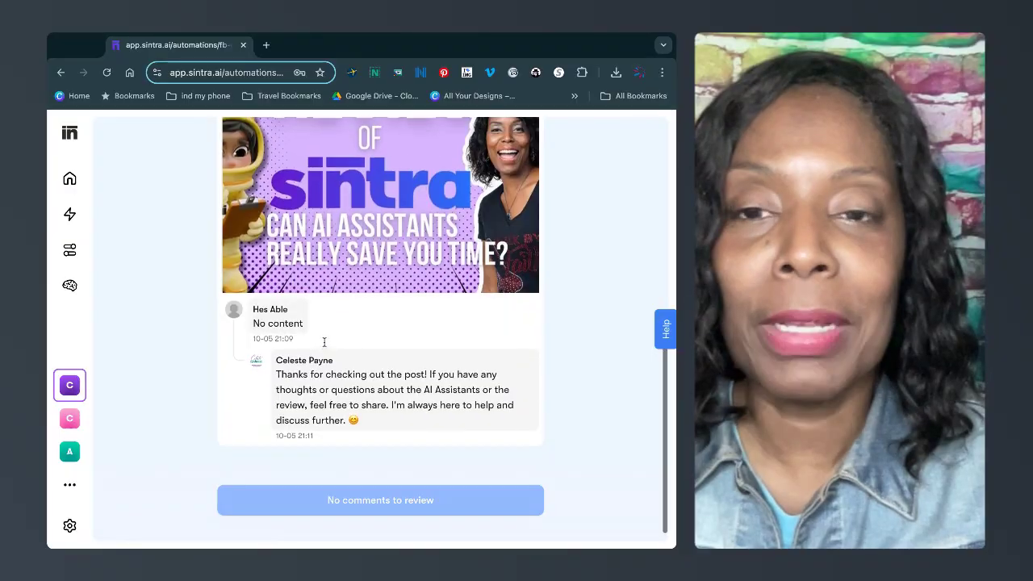
Select the whole AI-written reply text, then scroll back to the top of the overview
triple_click(324, 372)
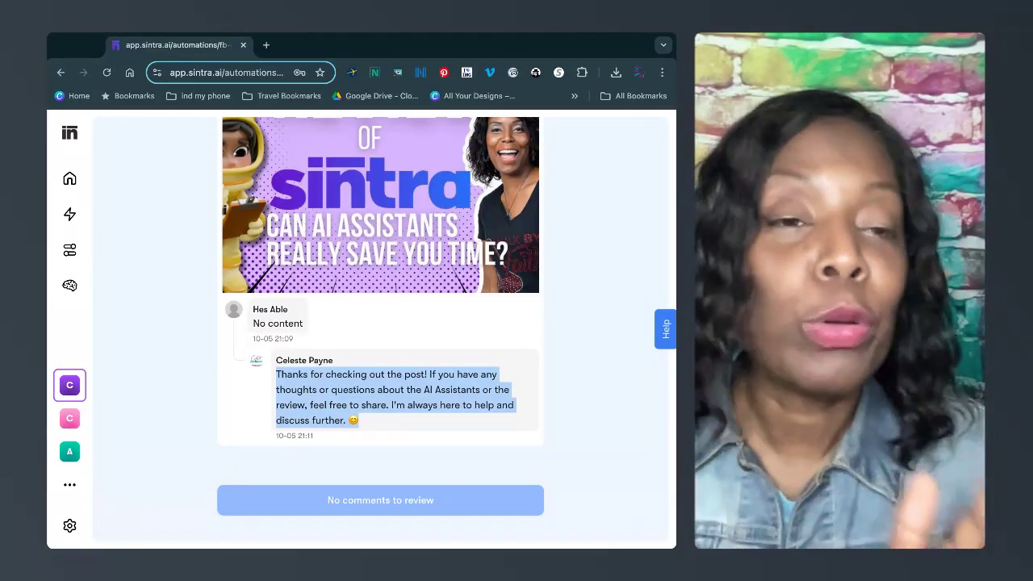
scroll(376, 315, "up", 2)
scroll(379, 298, "up", 3)
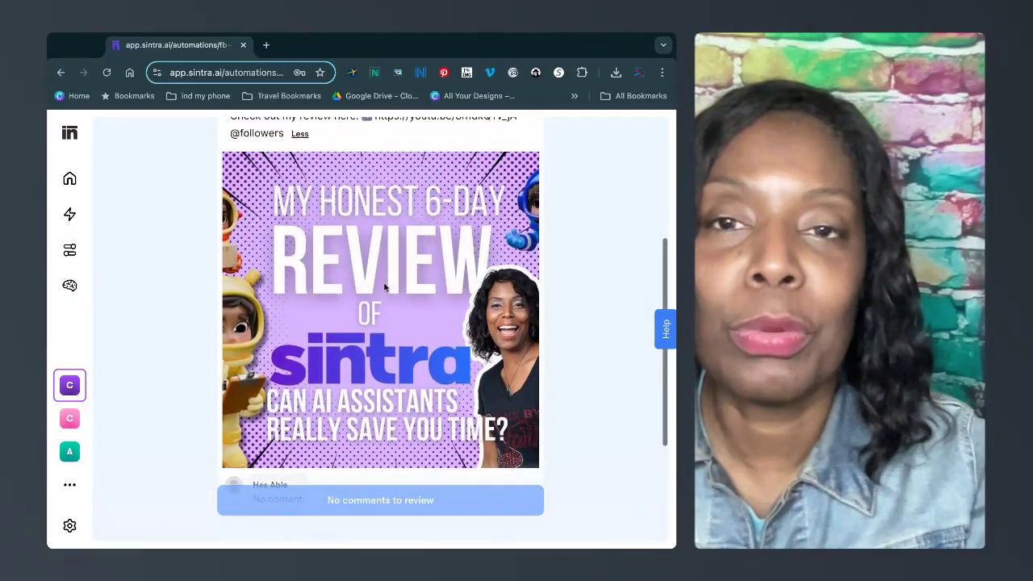
scroll(386, 289, "up", 1)
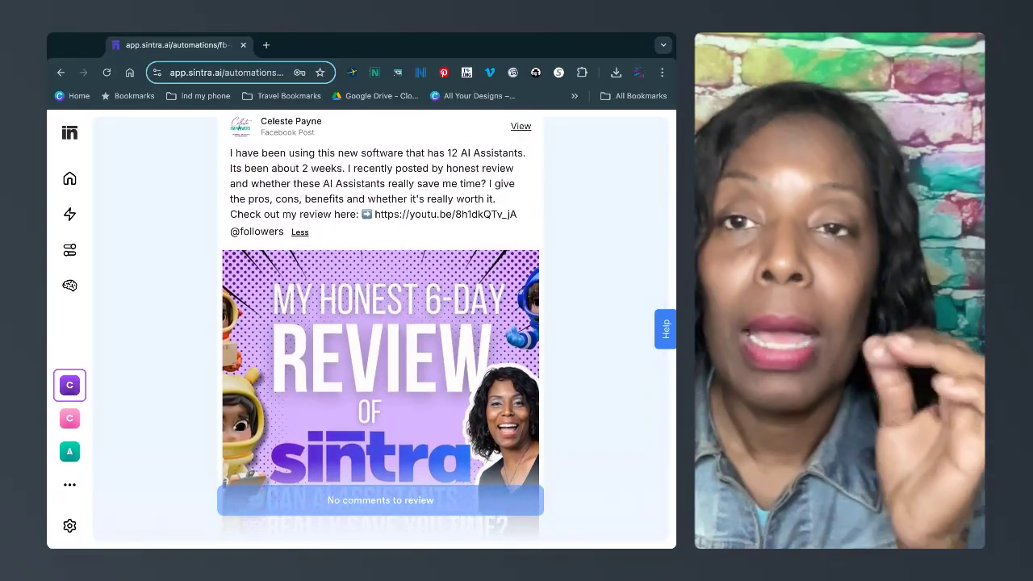
scroll(380, 322, "up", 1)
scroll(380, 323, "up", 3)
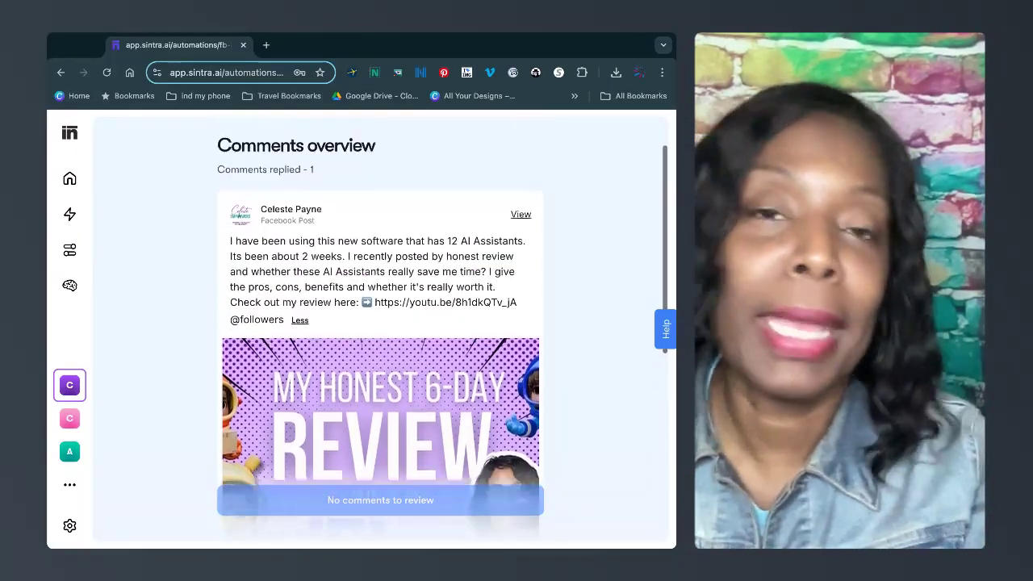
scroll(380, 323, "up", 2)
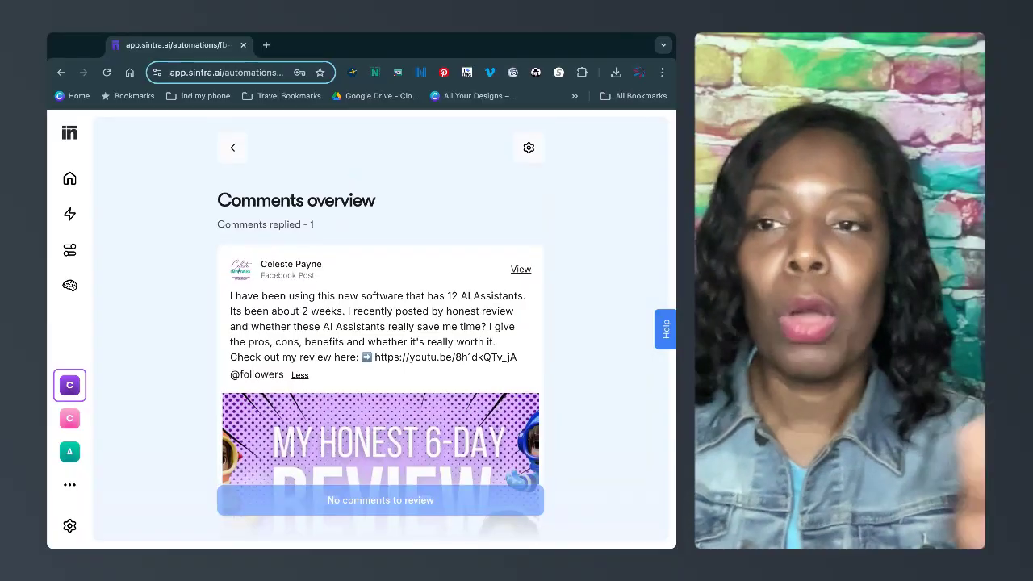
Return to the Automations list showing Social Media Auto Poster and Facebook Commenter still on
left_click(70, 250)
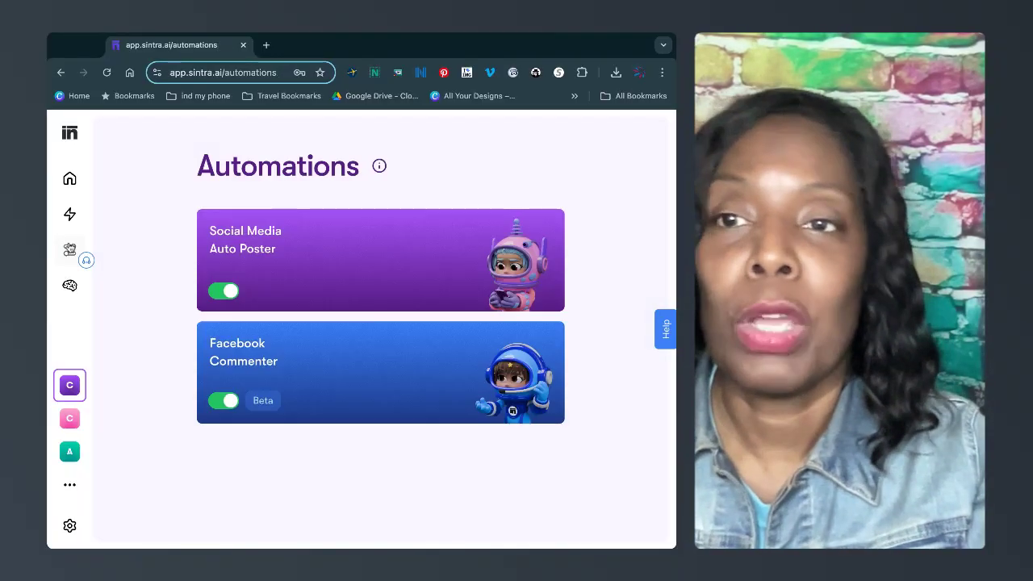